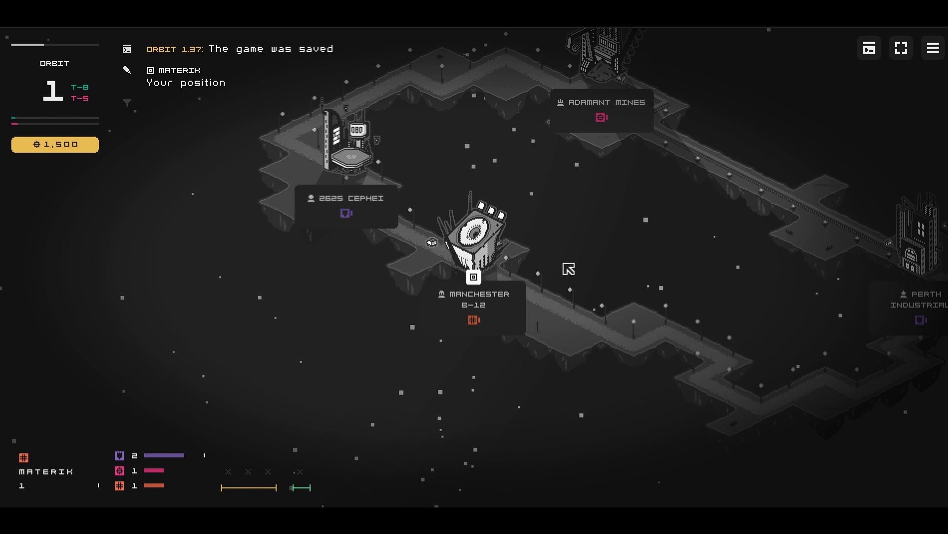
Step: Enter Gura's Landing in Manchester B-12 and take on the Aegis of Ilaar protection commission
left_click(473, 256)
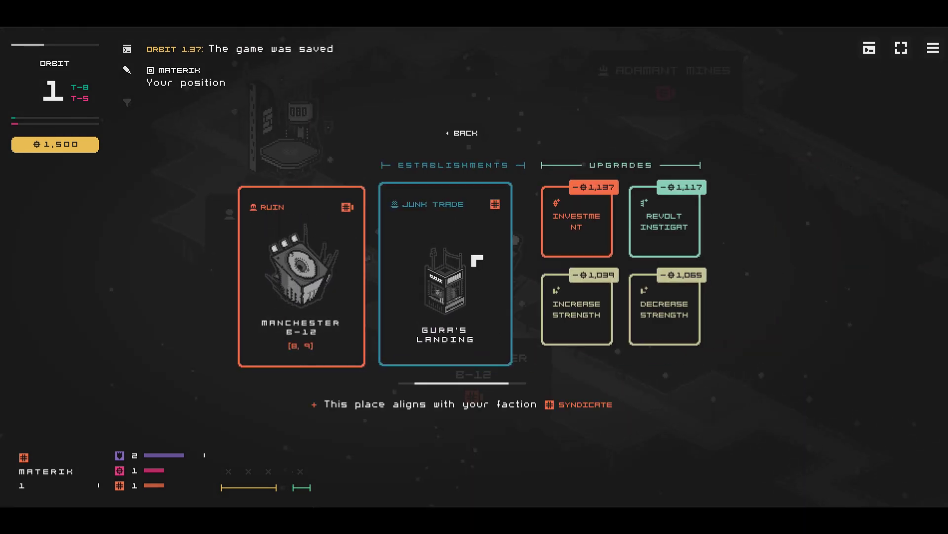
left_click(476, 260)
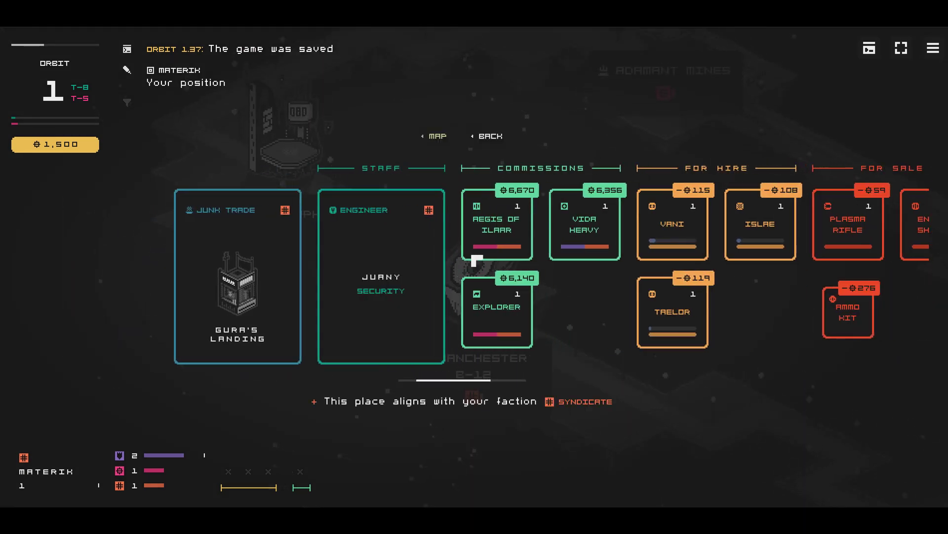
left_click(500, 239)
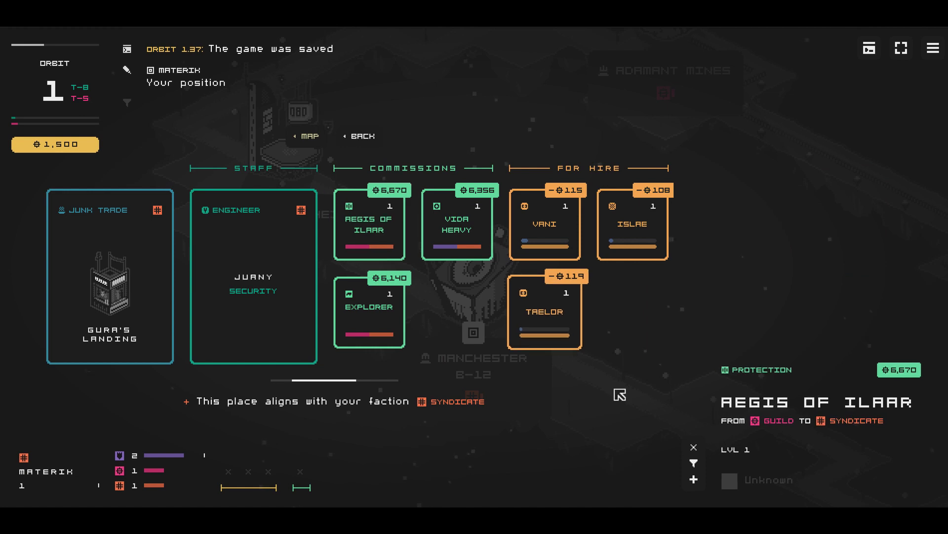
left_click(698, 481)
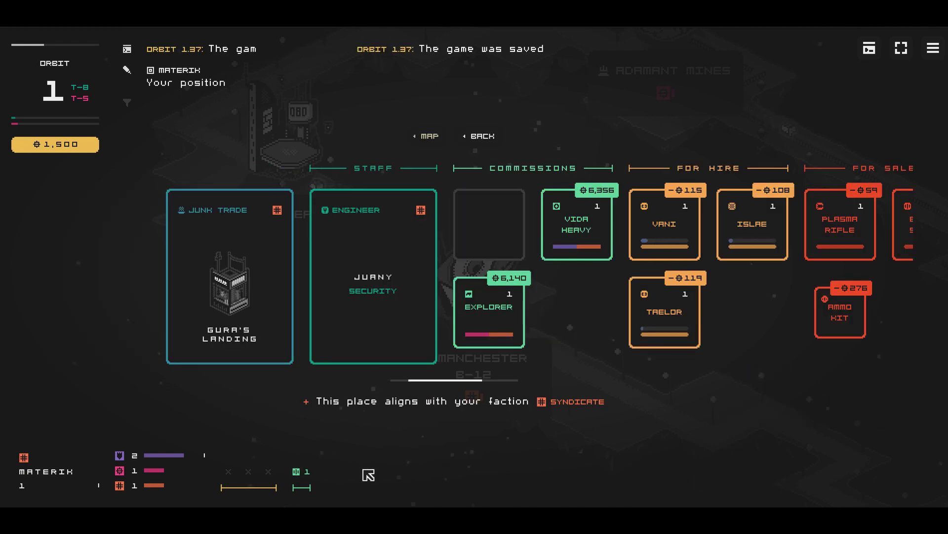
Step: Filter the offers by the Aegis of Ilaar commission and hire the civilian Islae into the inventory
left_click(304, 478)
left_click(346, 435)
left_click(694, 464)
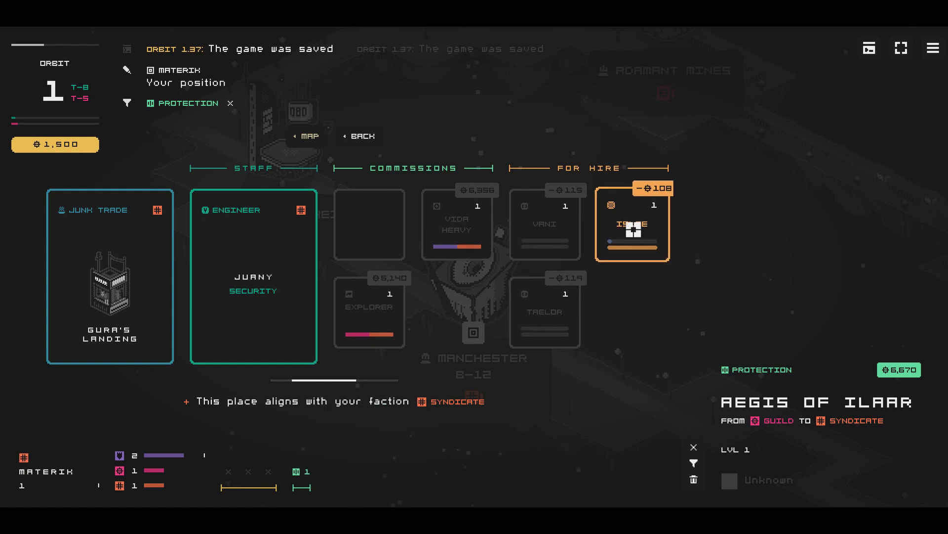
left_click_drag(626, 216, 345, 430)
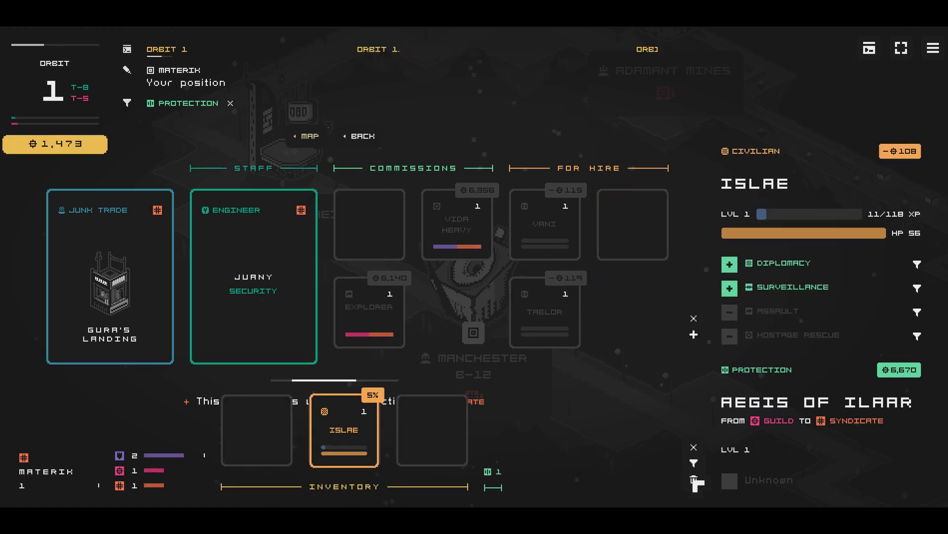
left_click(363, 136)
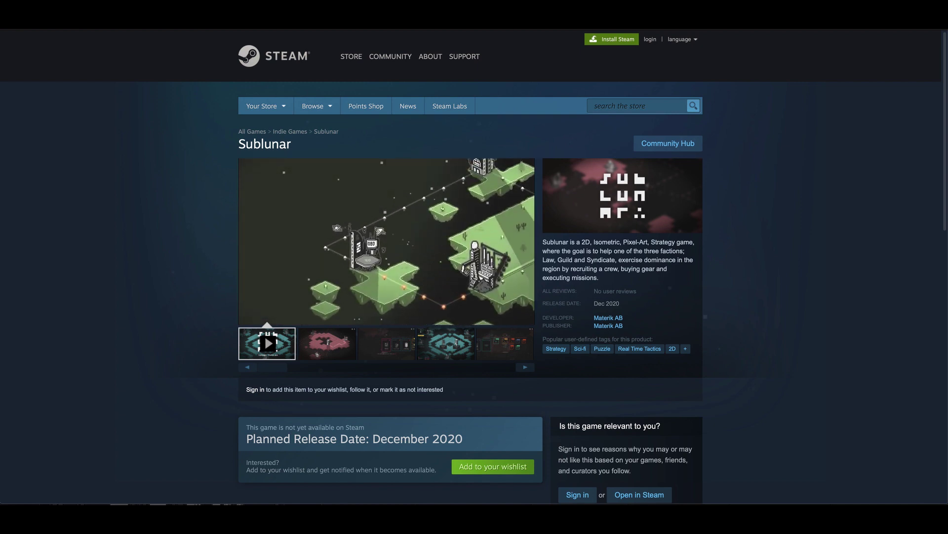
Step: Switch to the Sublunar store page on Steam and read through its game description
scroll(883, 192, "down", 3)
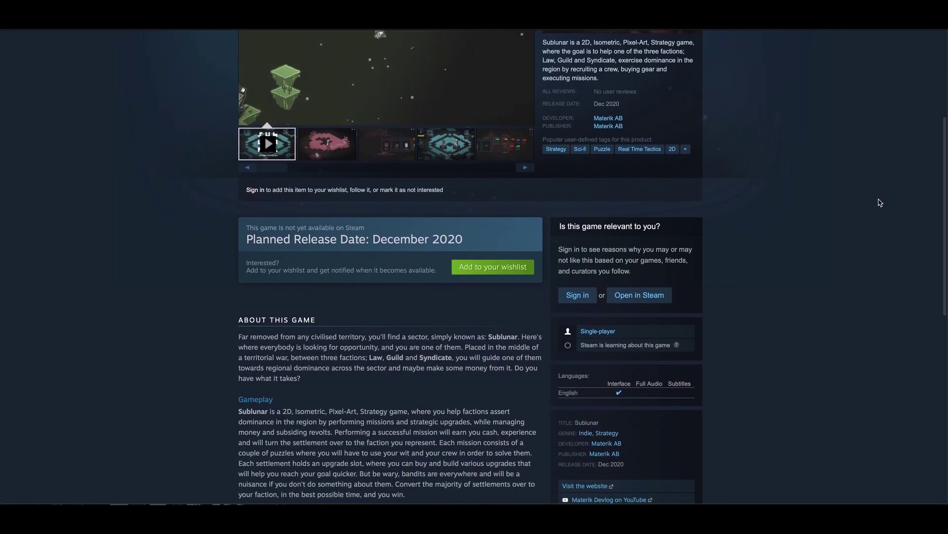
scroll(881, 203, "down", 2)
scroll(880, 203, "down", 3)
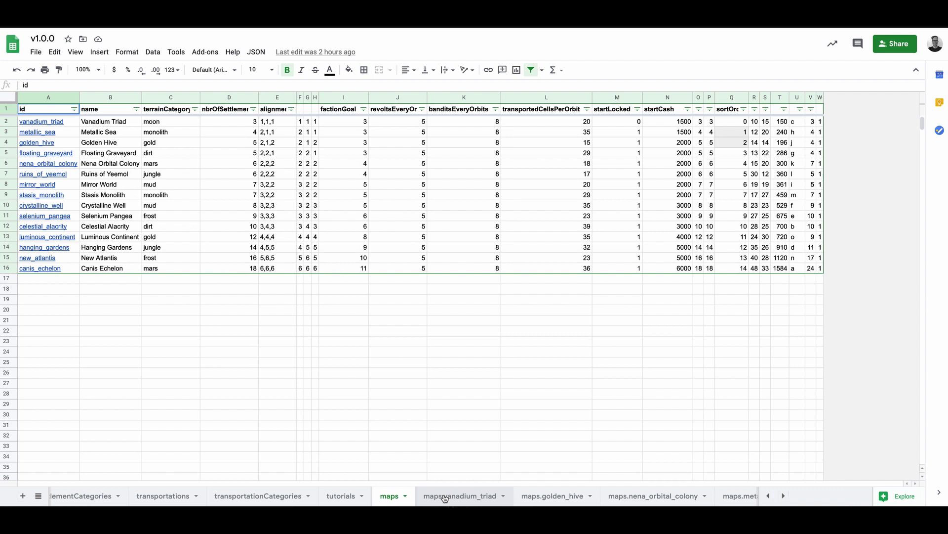
Step: Look over the map layouts on the vanadium_triad, golden_hive and mirror_world sheets of the v1.0.0 spreadsheet in Google Sheets
left_click(444, 497)
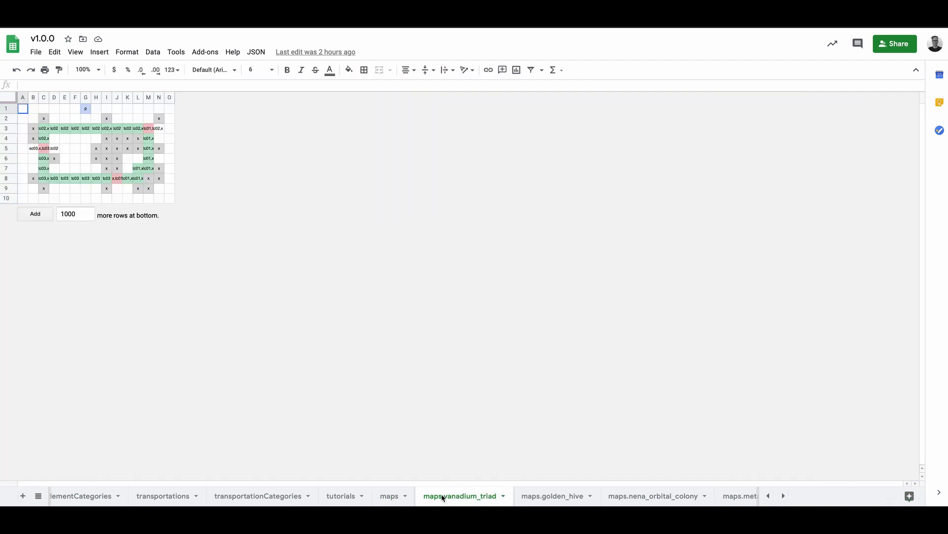
left_click(564, 502)
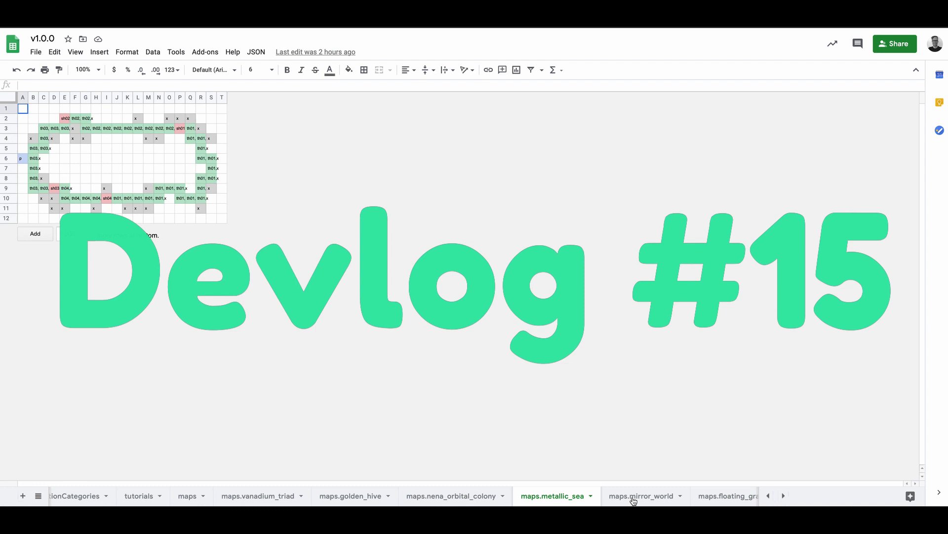
left_click(634, 498)
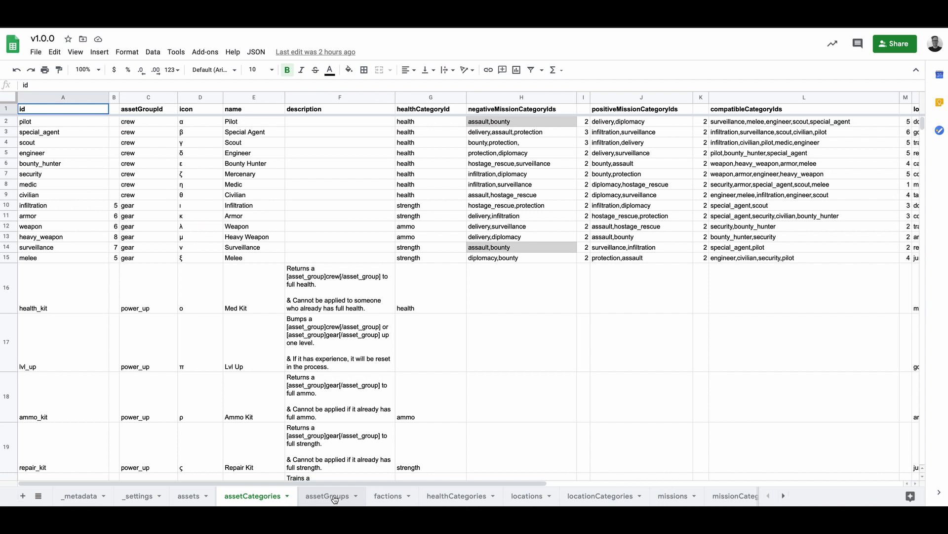
Step: Review the assetGroups, factions, healthCategories and locations sheets of the game data
left_click(328, 496)
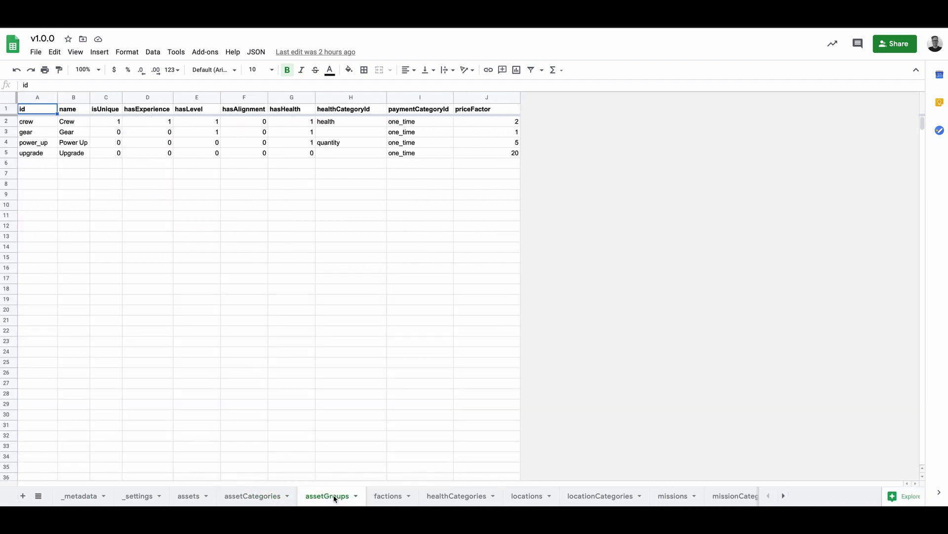
left_click(388, 497)
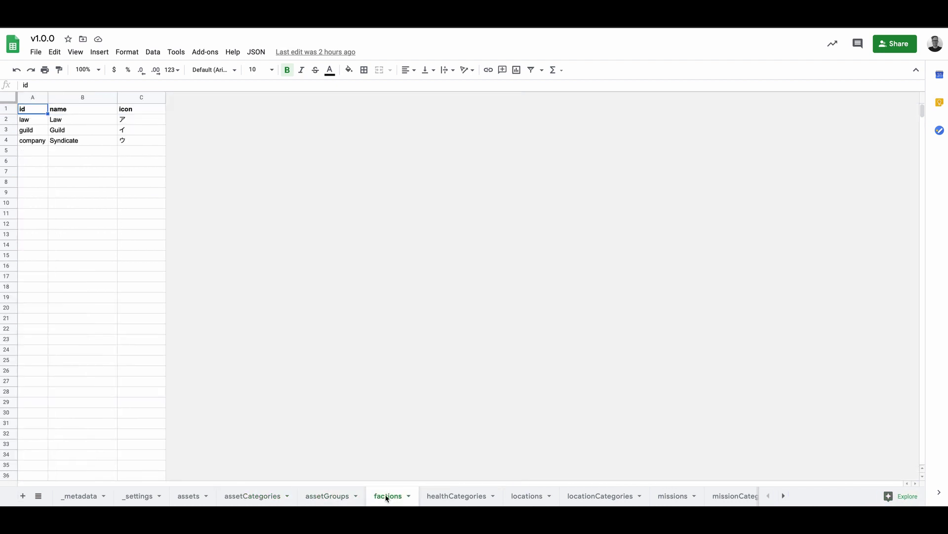
left_click(465, 497)
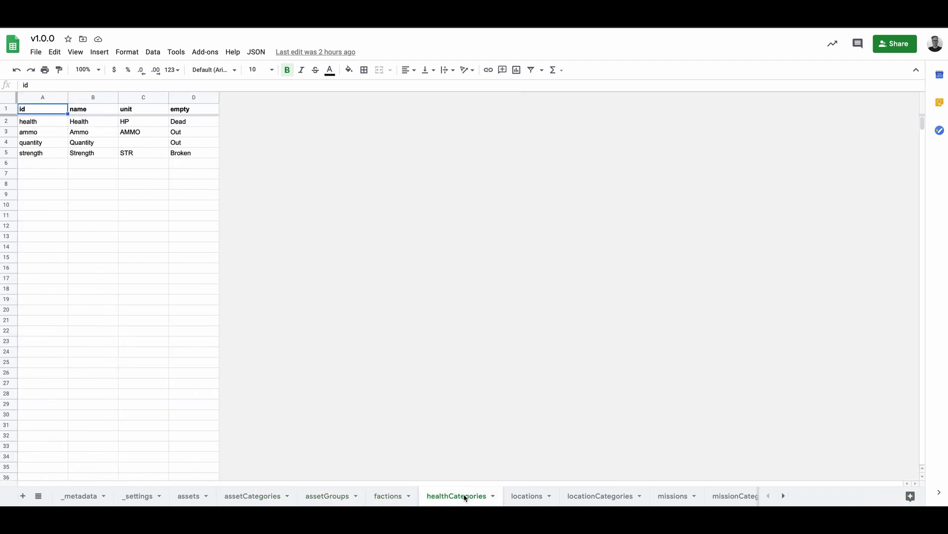
left_click(528, 497)
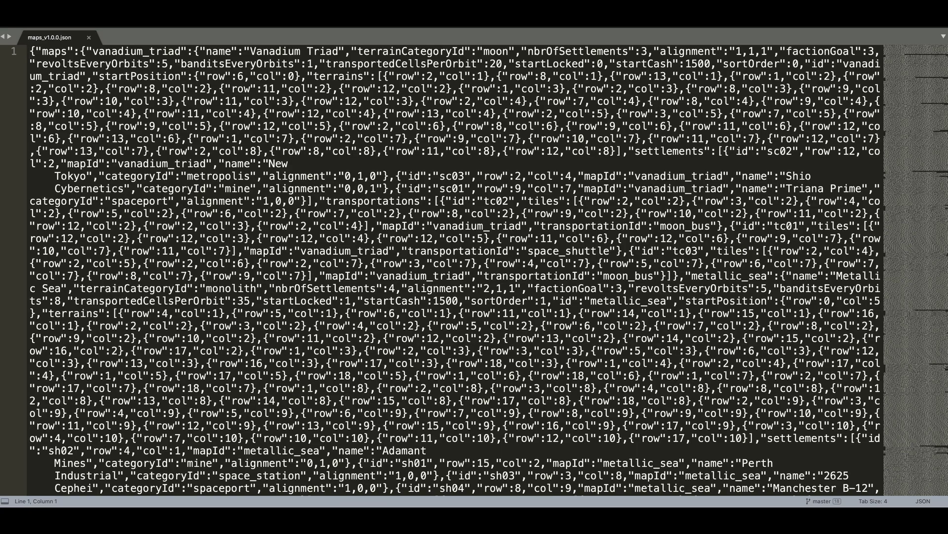
Step: Examine the exported maps_v1.0.0.json file and browse the maps offered for a new game in Sublunar
scroll(455, 272, "down", 5)
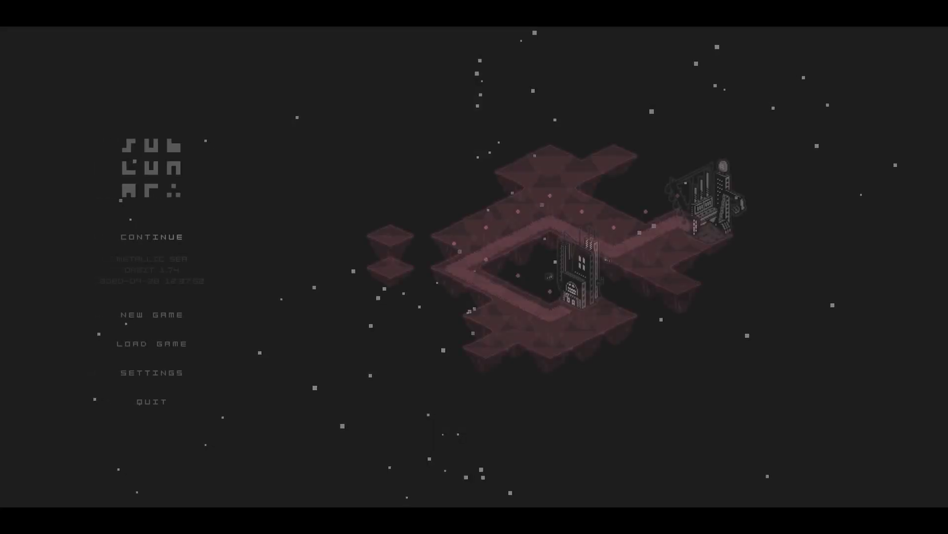
left_click(213, 319)
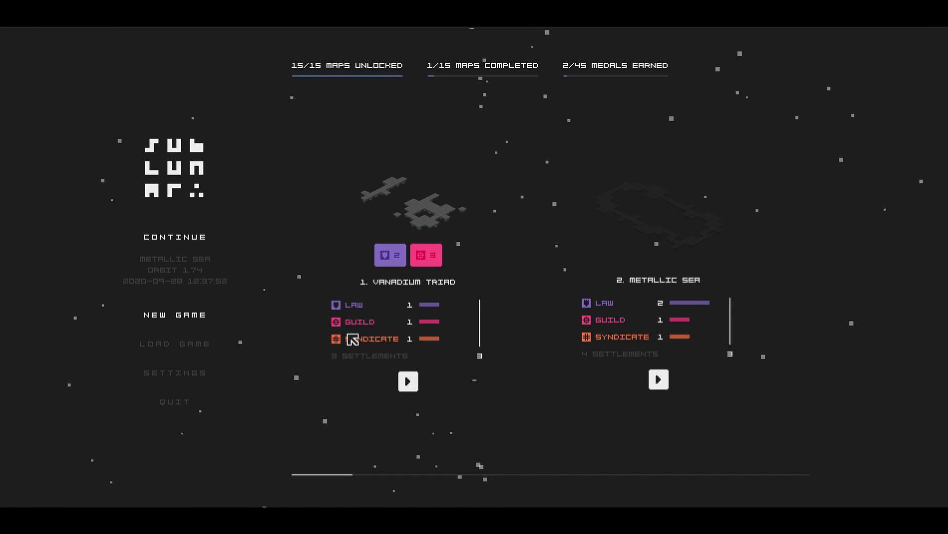
scroll(529, 338, "down", 1)
scroll(529, 339, "down", 1)
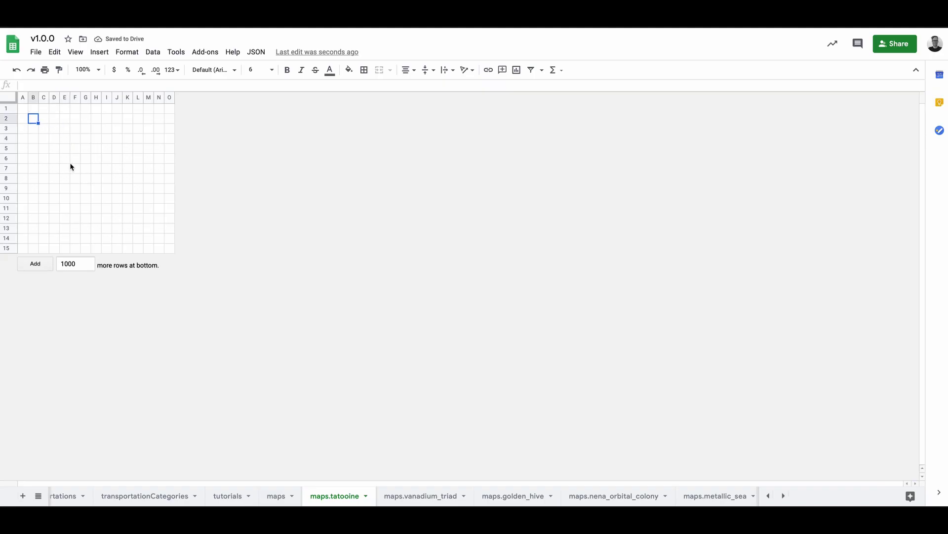
Step: On the maps.tatooine sheet in Google Sheets, mark terrain tiles with x in B2, B3:C3, C4:D5, D6, C8:G8 and D9
left_click(157, 238)
type("x")
key("Return")
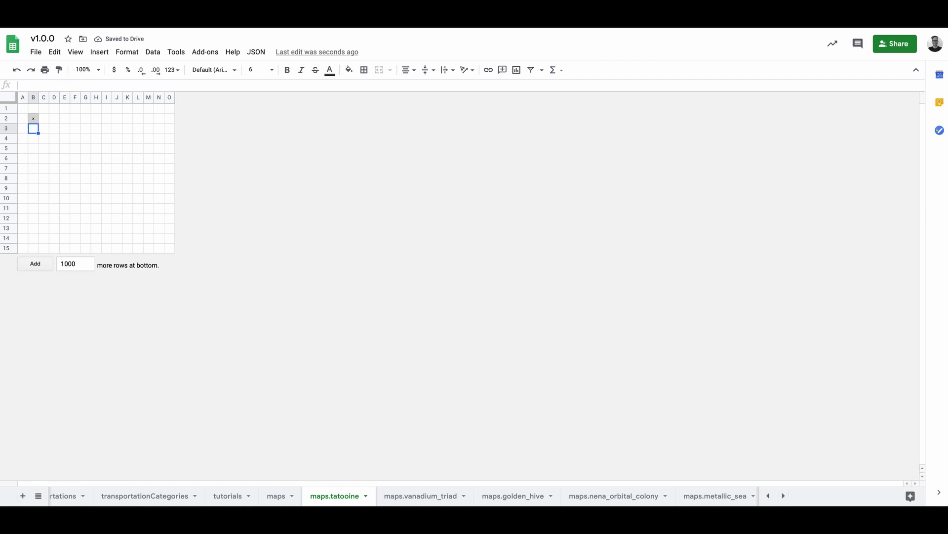
type("x")
key("Tab")
type("x")
key("Tab")
key("Down")
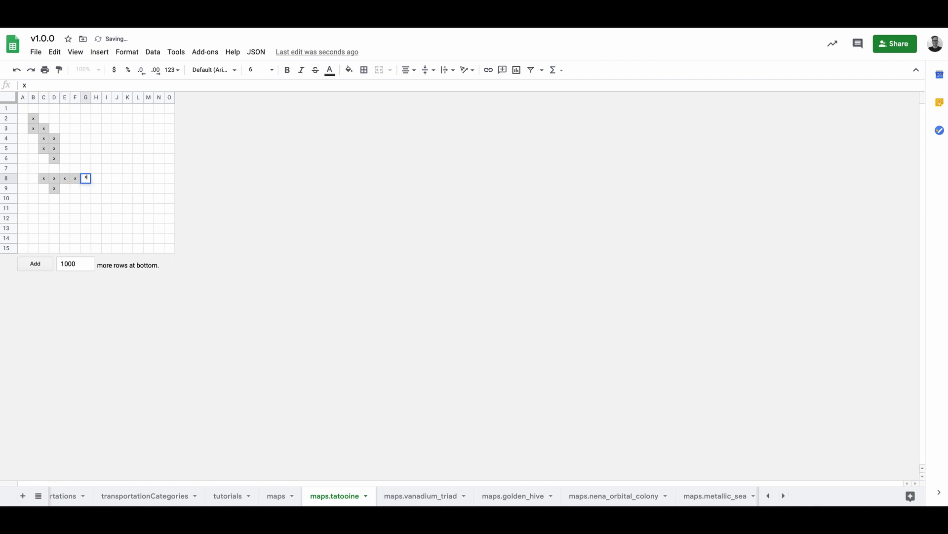
Step: Extend the terrain with x in E9:L9, E10:J10, L8:N8, N7, M6:N6 and J8
key("Down")
type("x")
key("Left")
type("x")
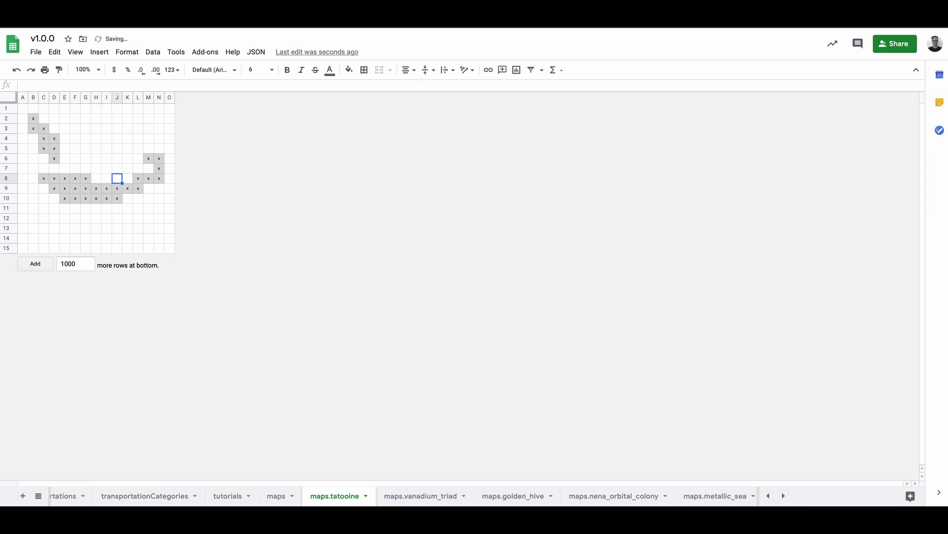
type("x")
key("Return")
Step: Mark more terrain tiles with x in F6:F7, G11, D12:F12, C13, E13 and D14:F14
left_click(75, 168)
type("x")
key("Up")
type("x")
left_click(75, 218)
type("x")
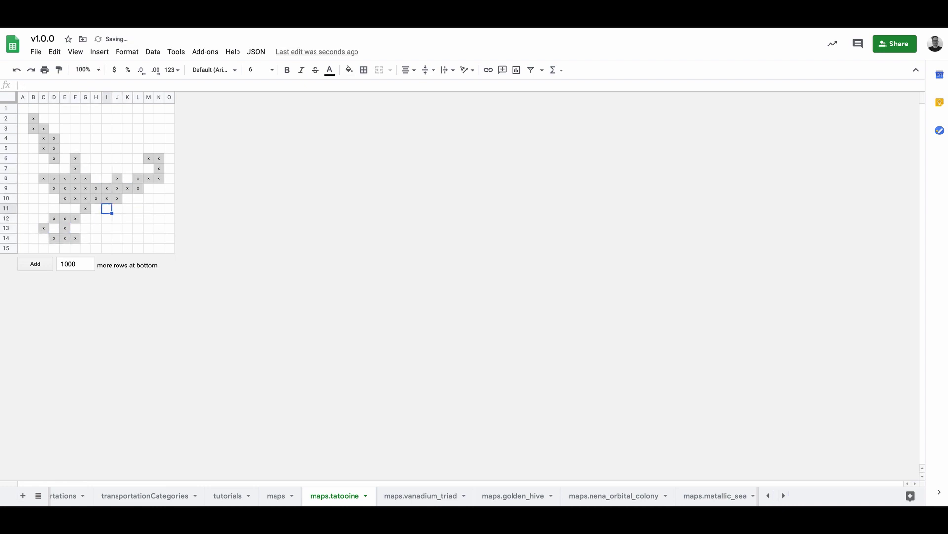
Step: Mark further terrain tiles with x in J2, I3, K3, J6, I7:J7, I8 and I12
left_click(117, 118)
type("x")
left_click(117, 168)
type("x")
left_click(117, 218)
type("x")
key("Left")
type("x")
Step: Clear the surplus x in F12, and mark D13 and a cross-shaped island at M12, L13:N13 and M14 with x
left_click(117, 217)
key("Delete")
left_click(96, 139)
key("Delete")
left_click(96, 208)
left_click(54, 228)
type("x")
left_click(117, 238)
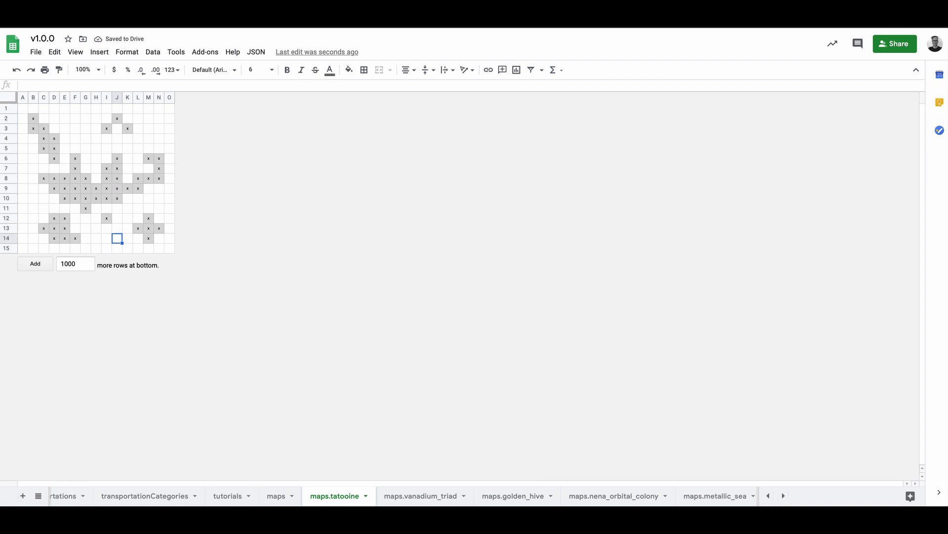
Step: Place settlement s01 in E9 and settlement s02 in M8, keeping the x terrain mark in both cells
left_click(106, 208)
left_click(85, 188)
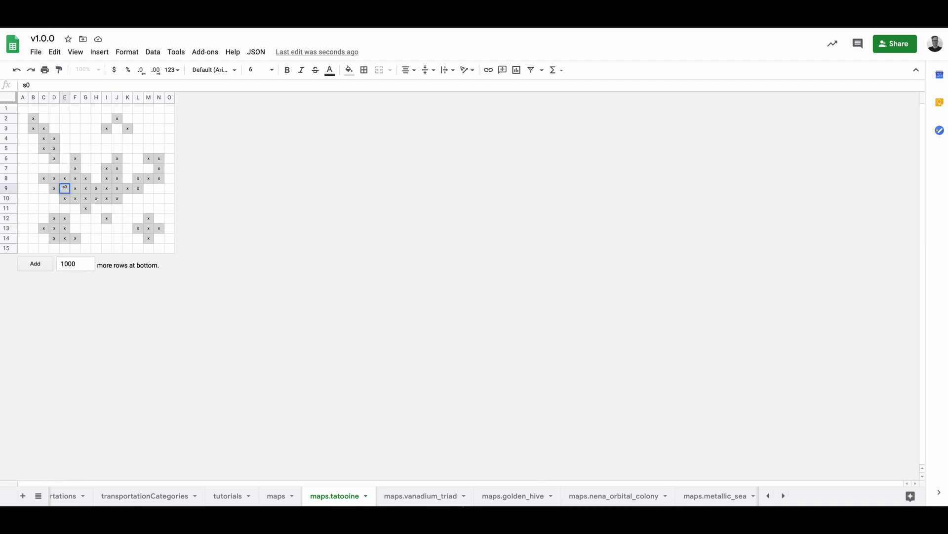
key("Return")
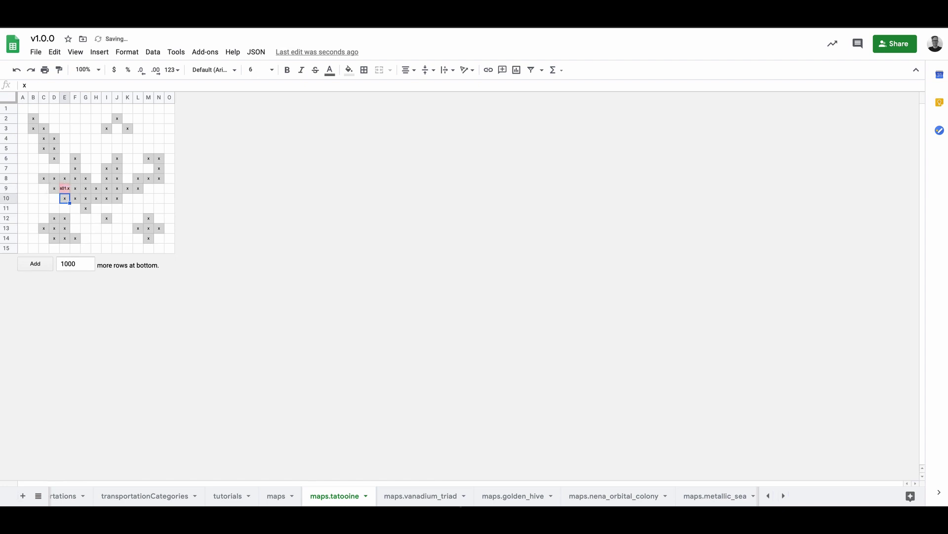
left_click(148, 178)
type("s02.x")
key("Return")
key("Down")
Step: Start transport route t01 by adding t01 to settlement cell E9 and entering t01,x in F9
left_click(64, 187)
type(",t01")
key("Return")
key("Up")
key("Right")
type("t01,x")
key("Return")
Step: Copy the t01,x route value from F9 across G9:L9 and into L8
key("Up")
key("ctrl+c")
key("Right")
key("ctrl+v")
key("Right")
key("ctrl+v")
key("Right")
key("ctrl+v")
key("Right")
key("ctrl+v")
key("Right")
key("ctrl+v")
key("Right")
key("ctrl+v")
key("Up")
key("ctrl+v")
Step: Add t01 to the s02 settlement cell M8 and mark H1 with p
key("Right")
key("Return")
key("Left")
type("t01,")
key("Return")
key("Down")
key("Down")
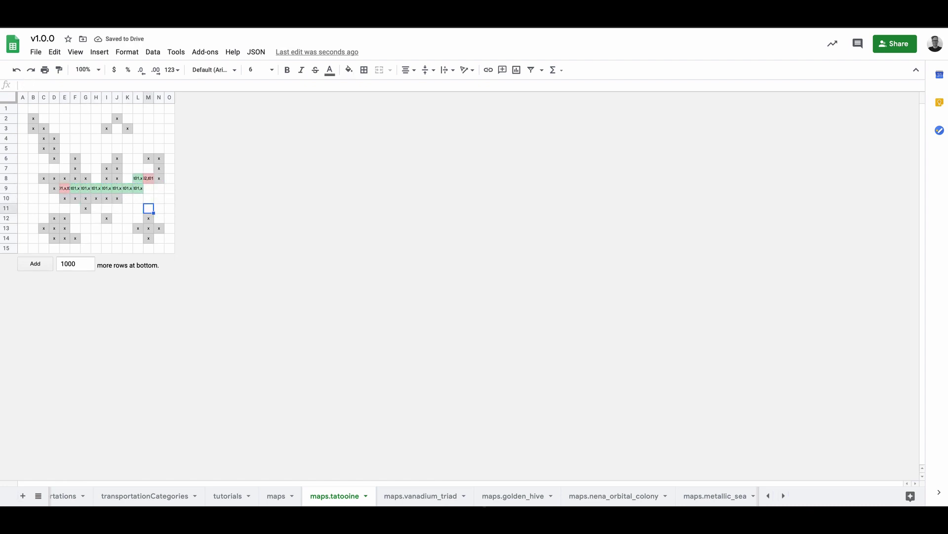
left_click(97, 110)
left_click(131, 148)
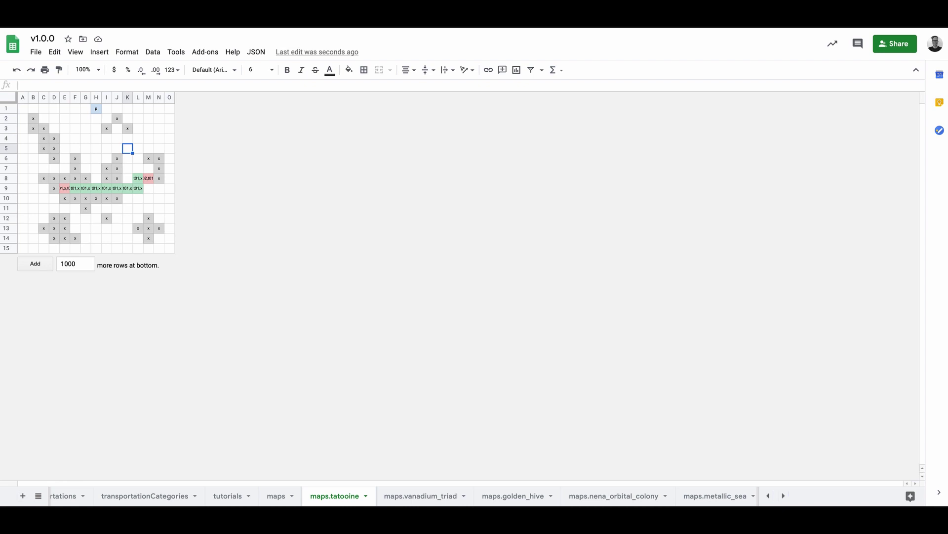
Step: Add a row at the top of the maps sheet with id tatooine and name Tatooine
left_click(276, 496)
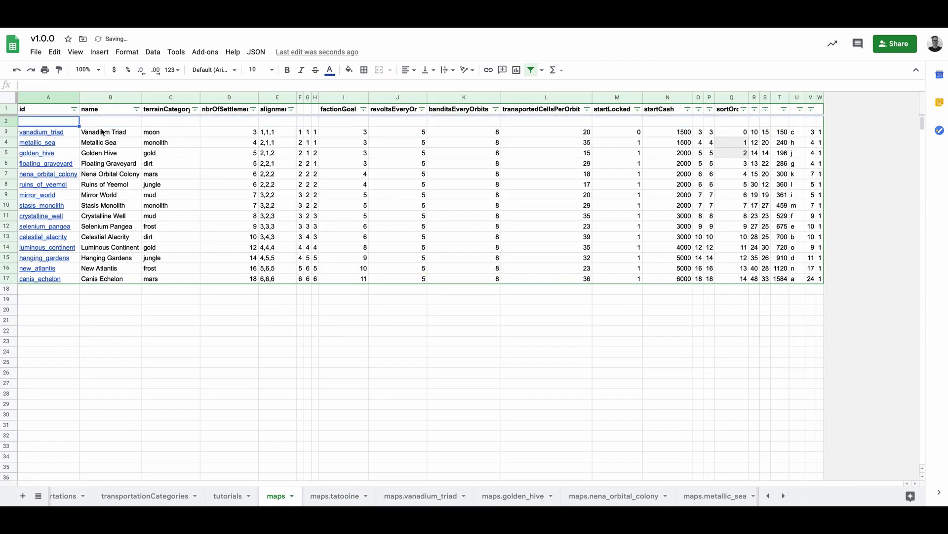
type("tatooine")
key("Tab")
type("Tatooine")
key("Tab")
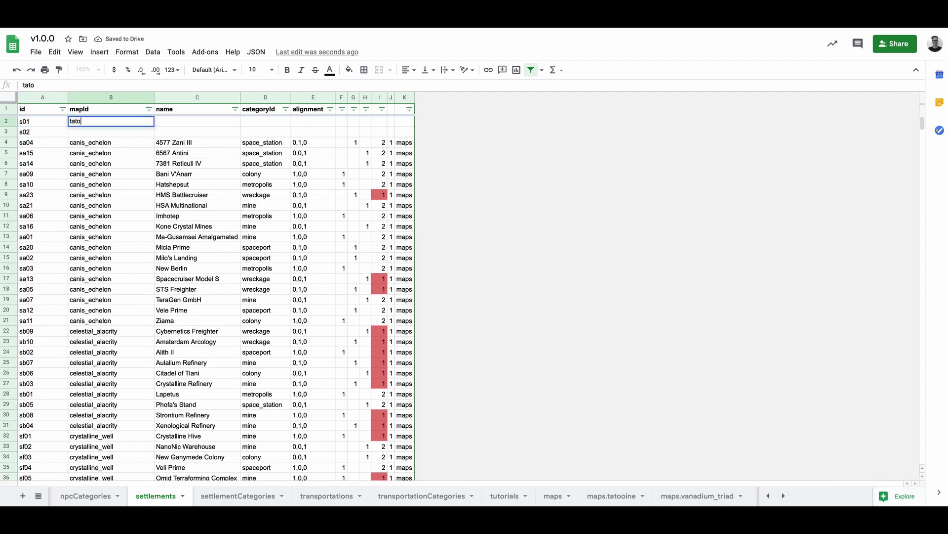
Step: Fill in the tatooine settlements s01 as Mos Eisley, a spaceport, and s02 as Anchorhead, a metropolis
key("Tab")
type("spa")
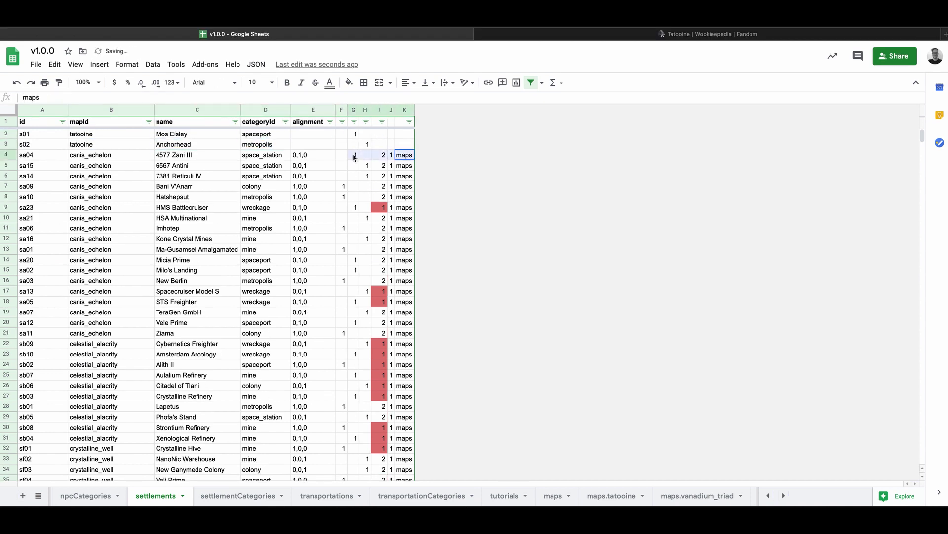
left_click(309, 143)
Step: Insert a row at the top of the transportations sheet with the values t01, tatooine, moon_buggy, 10 and maps
left_click(326, 495)
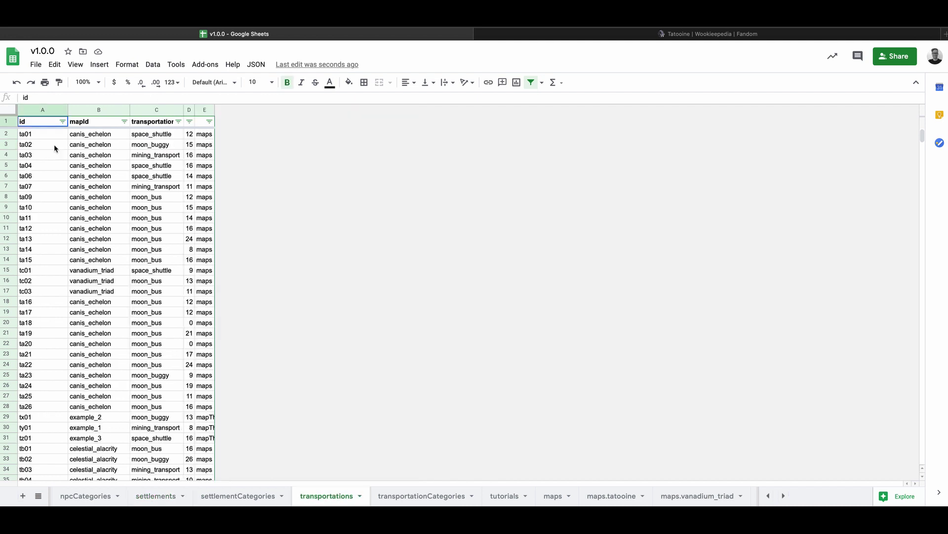
right_click(6, 134)
left_click(35, 210)
type("t01")
key("Tab")
type("tatooine")
key("Tab")
type("moon_buggy")
key("Tab")
type("10")
key("Tab")
type("maps")
key("Return")
Step: Insert two rows above beast_of_burden on the locations sheet with settlementId s01 and s02
scroll(309, 504, "left", 5)
left_click(189, 495)
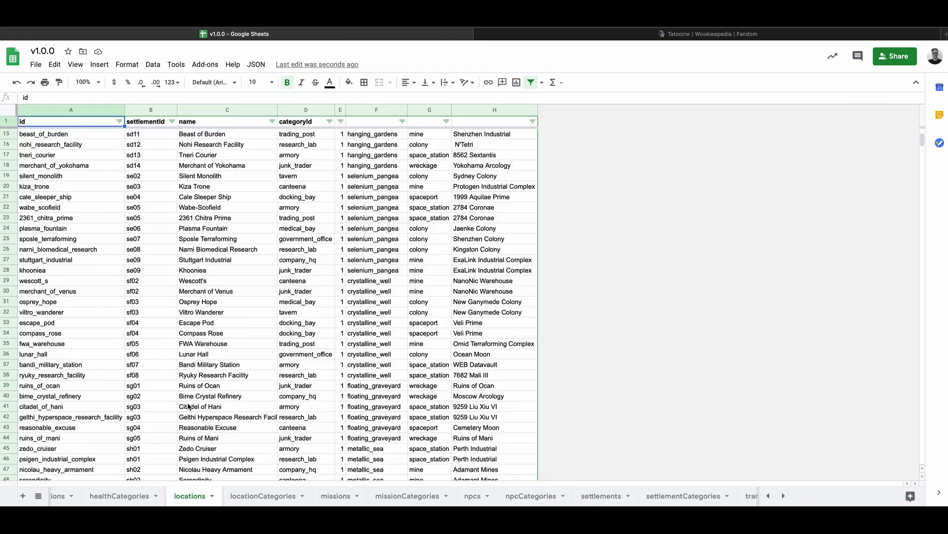
right_click(6, 133)
left_click(35, 210)
left_click(144, 135)
type("s01")
key("Return")
type("s02")
key("Tab")
key("Up")
key("Right")
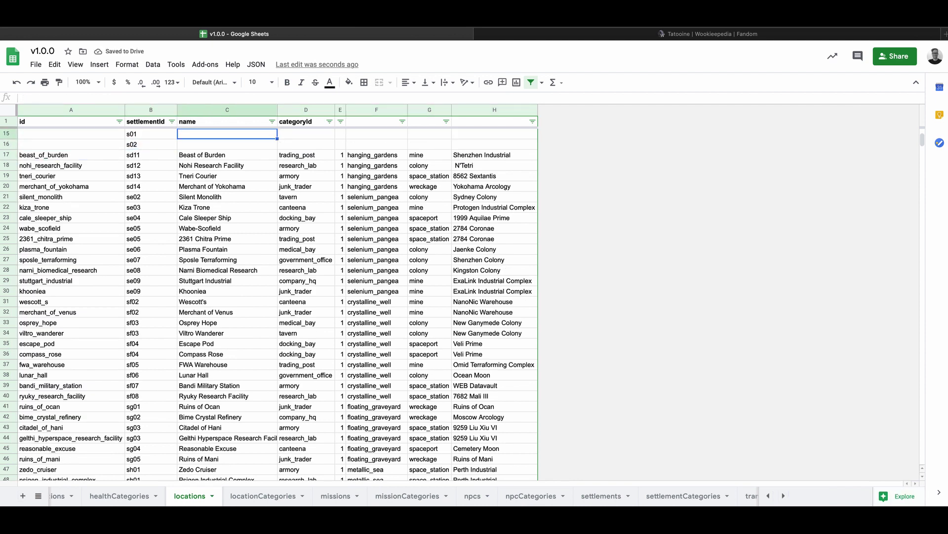
Step: Complete the s01 location with category canteena, name The Canteena and id the_canteena
type("canteena")
key("shift+Tab")
type("The Canteena")
key("shift+Tab")
key("shift+Tab")
type("the_canteena")
key("Return")
Step: Complete the s02 location as a trading_post named Watto's Trading Post
type("trading_post")
left_click(208, 144)
type("Wel")
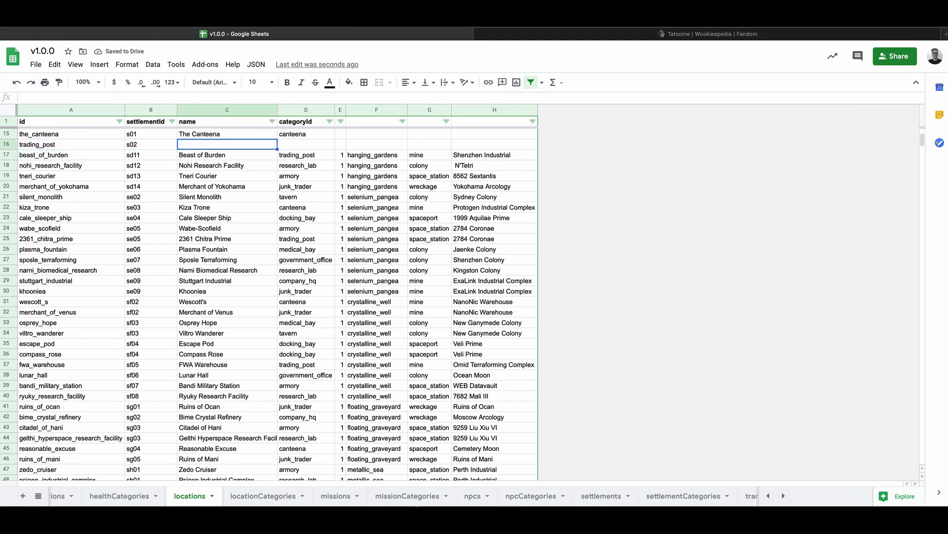
type("ders Trading Post")
key("Tab")
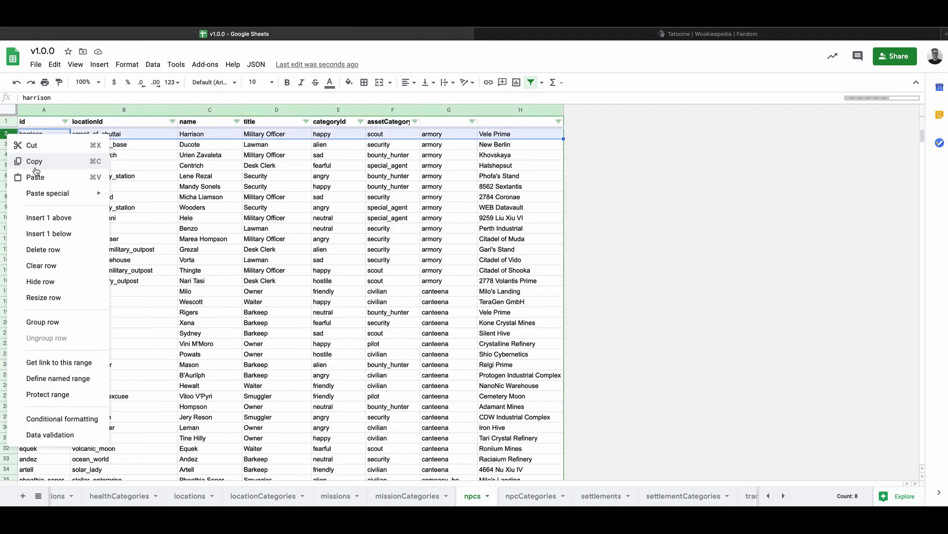
Step: Add rows at the top of the npcs sheet for Watto at watto_s_trading_post and Ponda Baba at the_canteena
key("Escape")
left_click(209, 146)
type("Watto")
key("shift+Tab")
type("watto_s_trading_post")
key("Up")
key("Right")
type("Ponda Baba")
key("shift+Tab")
type("the_canteena")
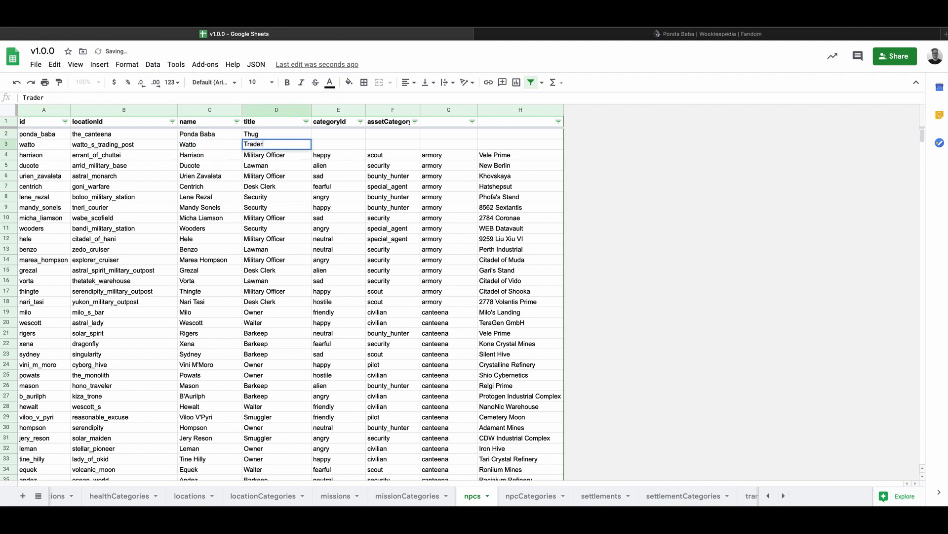
Step: Set the categoryId to angry for Watto and to hostile for Ponda Baba
key("Tab")
type("angry")
key("Up")
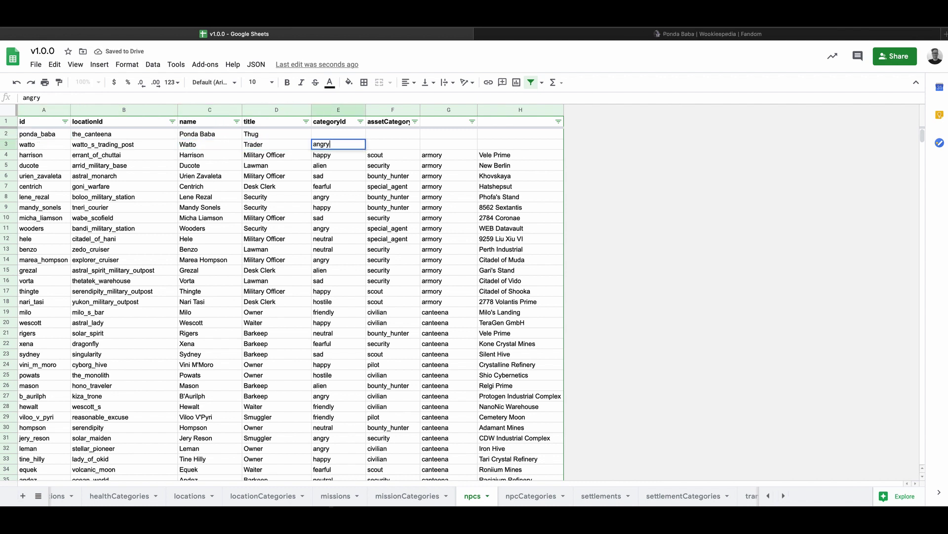
type("hostile")
key("Return")
Step: Set the asset category to bounty_hunter for Ponda Baba and to civilian for Watto
key("Right")
key("Up")
type("bounty_hunter")
key("Return")
type("civilian")
key("Tab")
Step: Export the spreadsheet data as JSON and replace the contents of the game's data file with the full copied output
left_click(283, 95)
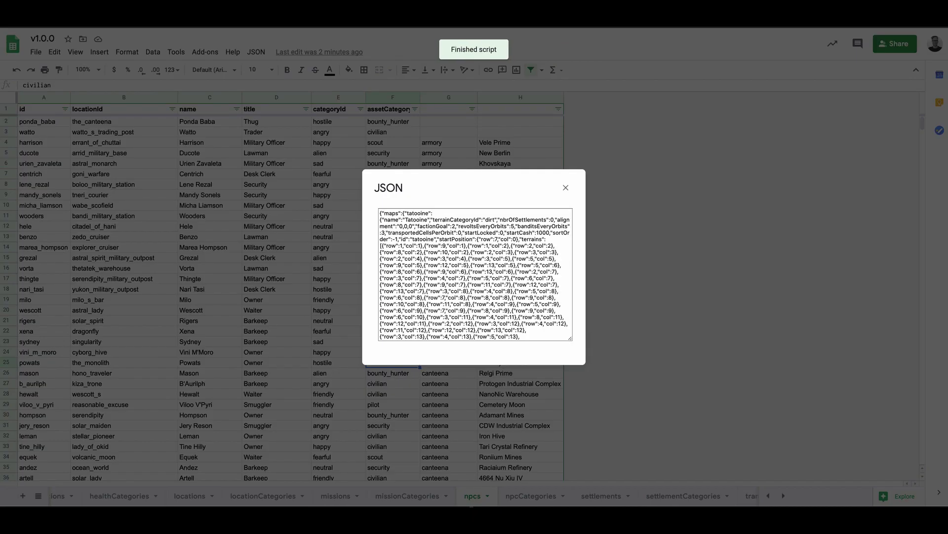
key("super+a")
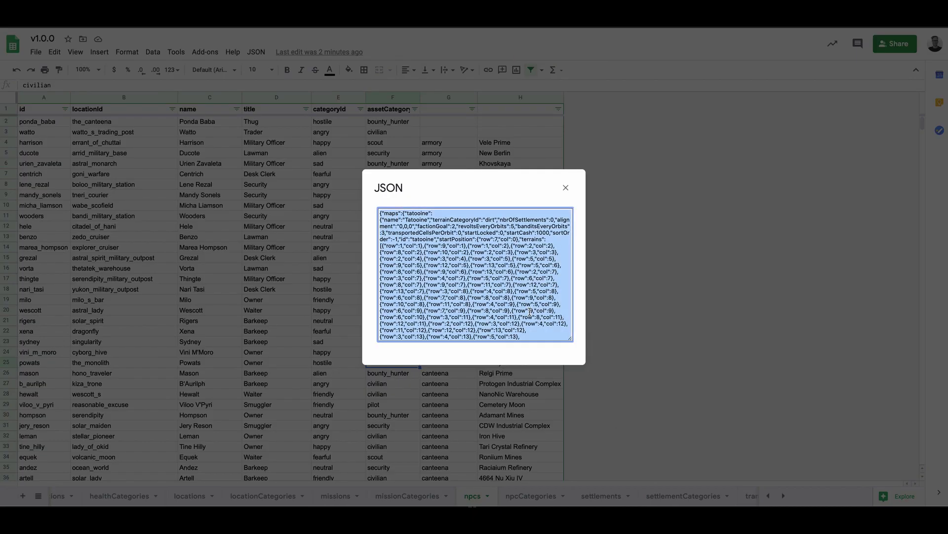
key("super+c")
key("super+Tab")
key("super+a")
key("super+v")
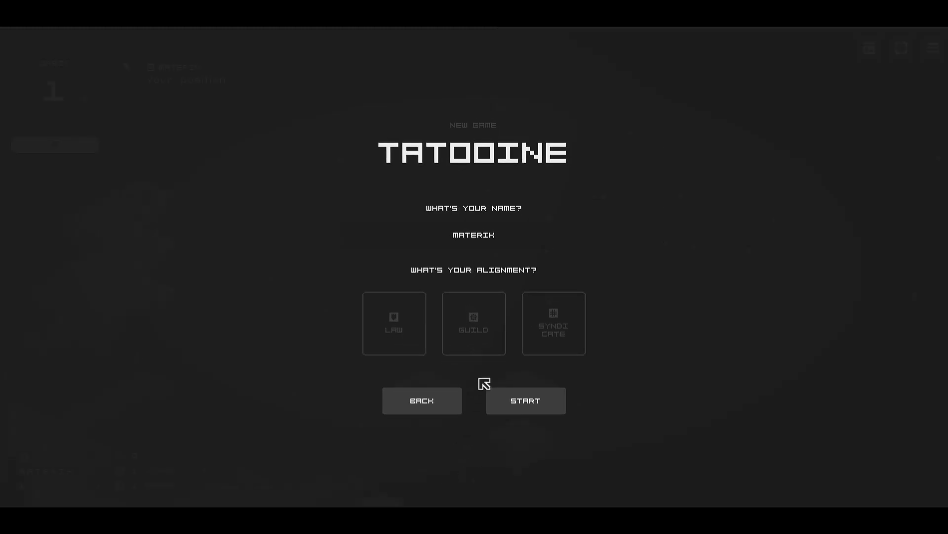
Step: Start a new Tatooine game with the Guild alignment
left_click(476, 346)
left_click(526, 415)
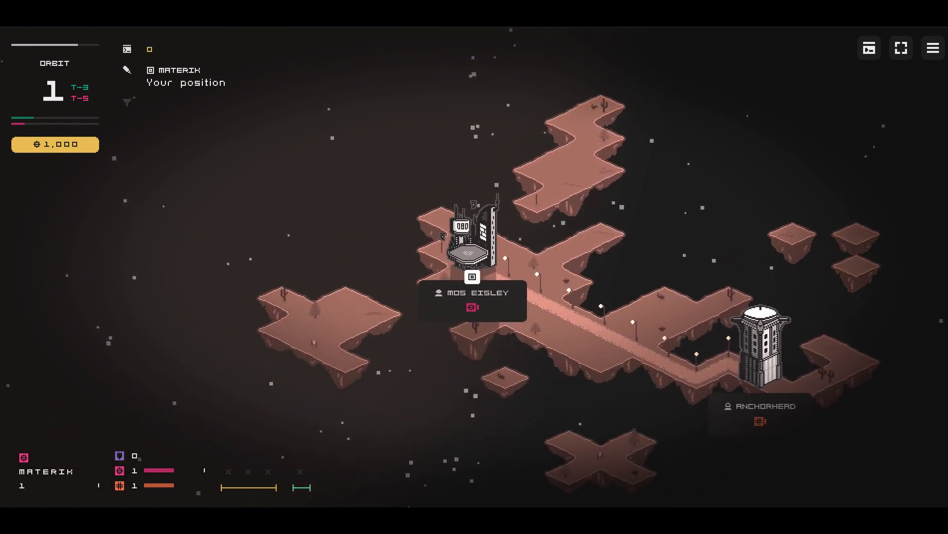
Step: Open The Canteena in Mos Eisley to examine its staff, and return to the map
left_click(478, 317)
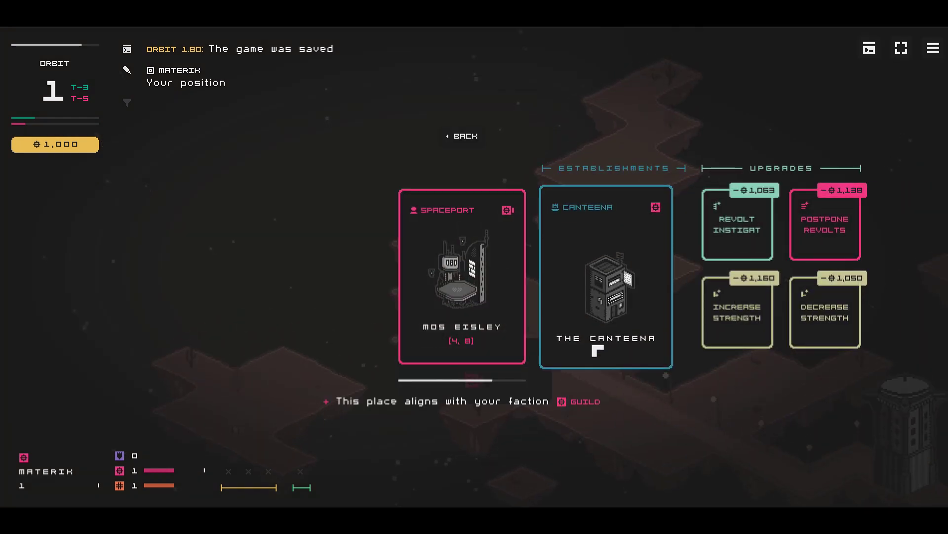
left_click(591, 361)
left_click(628, 364)
left_click(437, 149)
Step: Travel by starship to Anchorhead and open Watto's Trading Post there
left_click(765, 395)
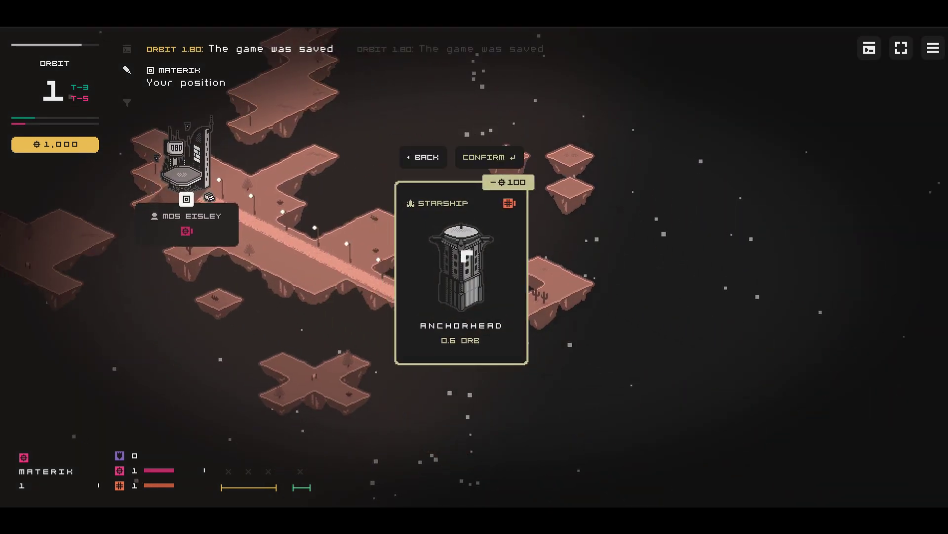
key("Return")
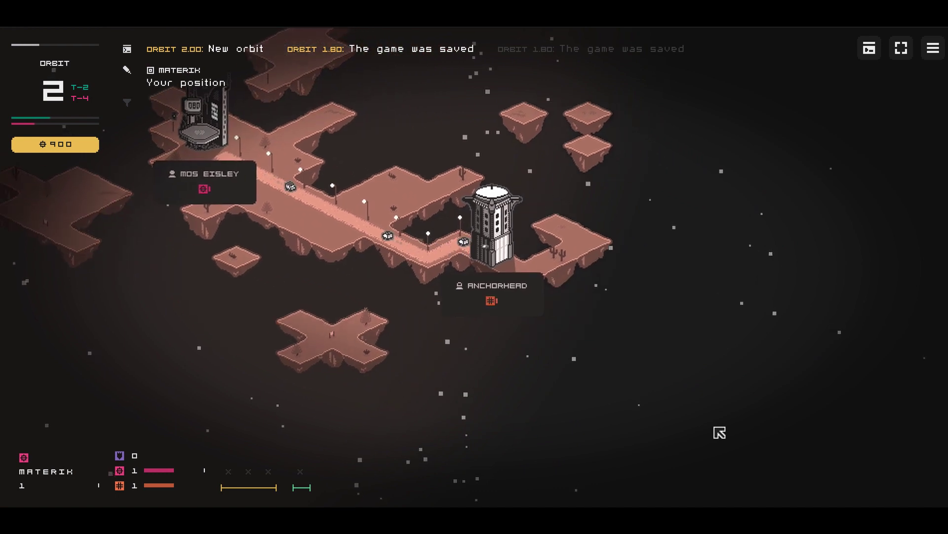
left_click(504, 282)
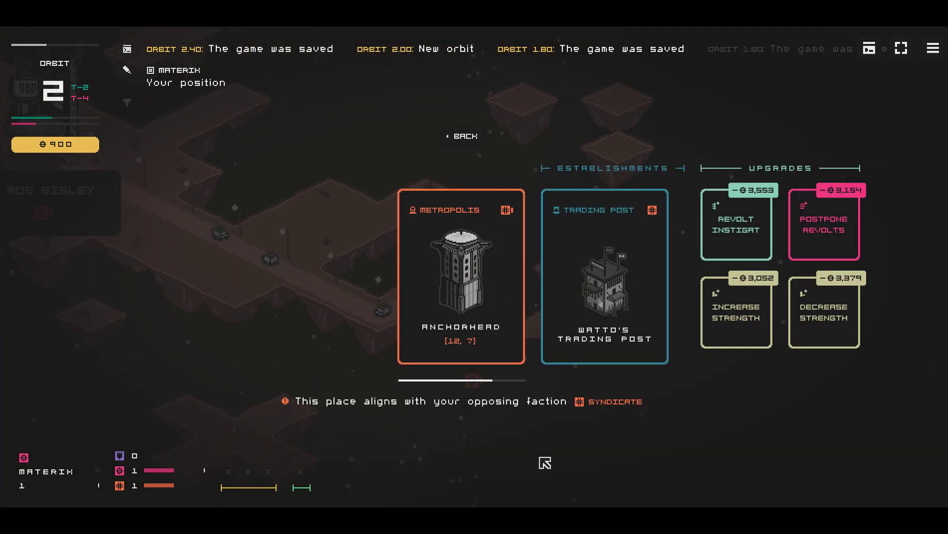
left_click(593, 345)
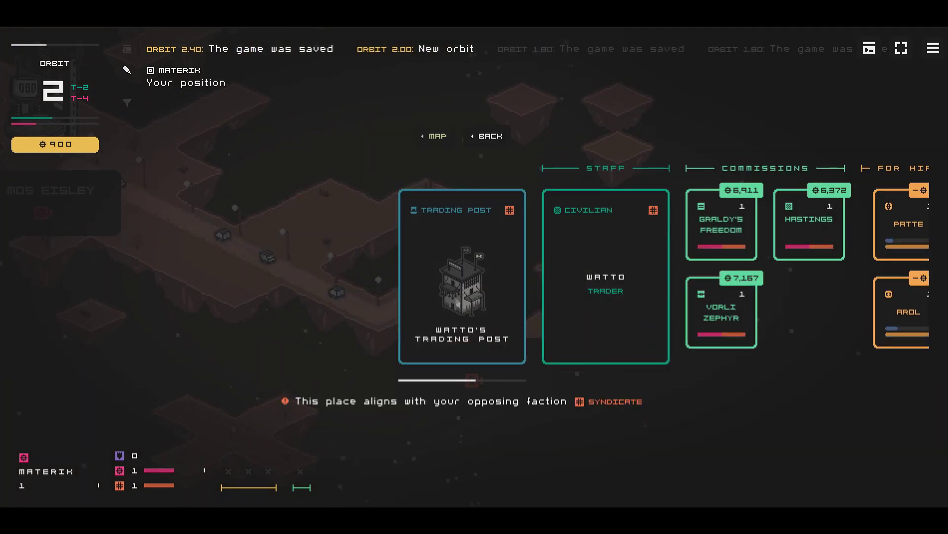